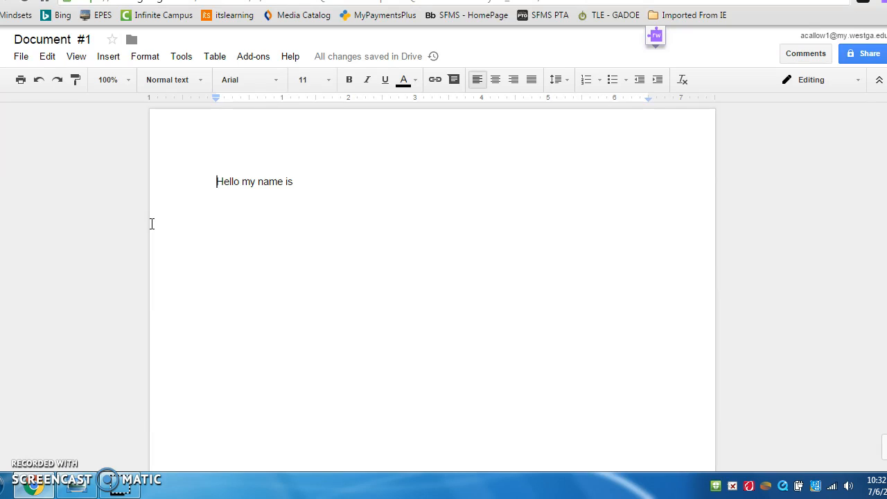
Step: Search Google images for "dog" in the document's Insert image dialog
click(147, 224)
click(106, 61)
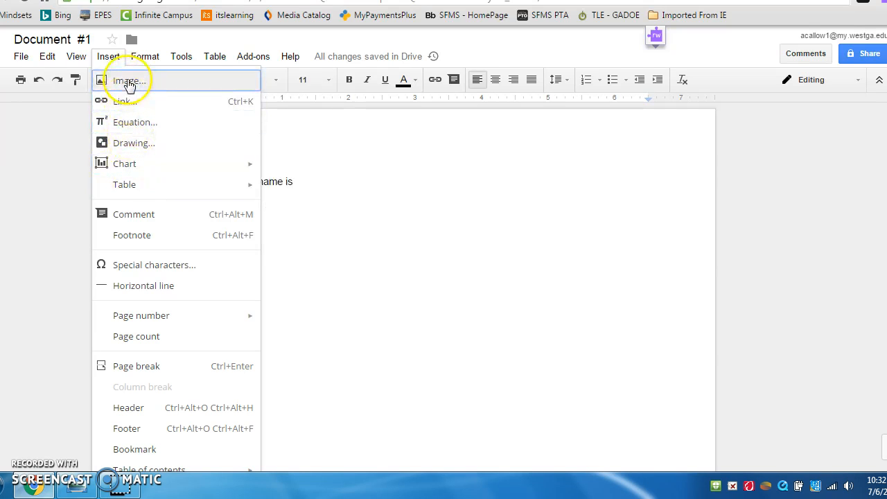
mouse_move(128, 56)
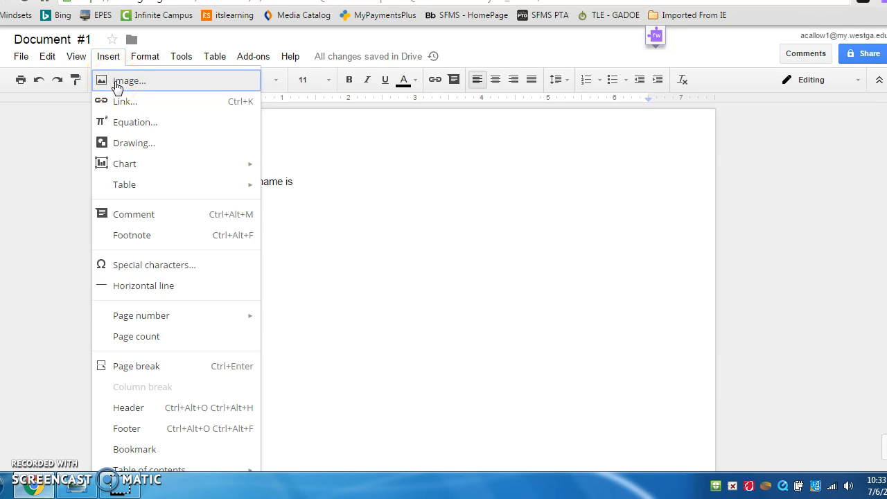
click(116, 83)
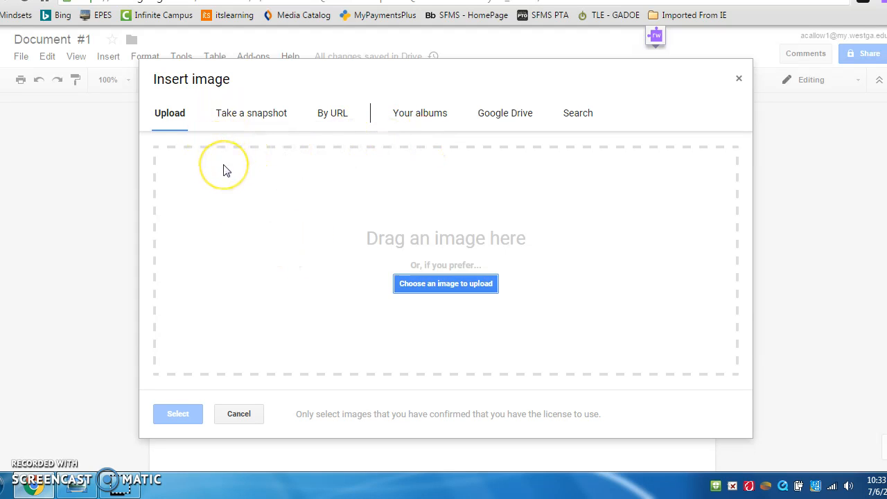
click(170, 123)
click(570, 117)
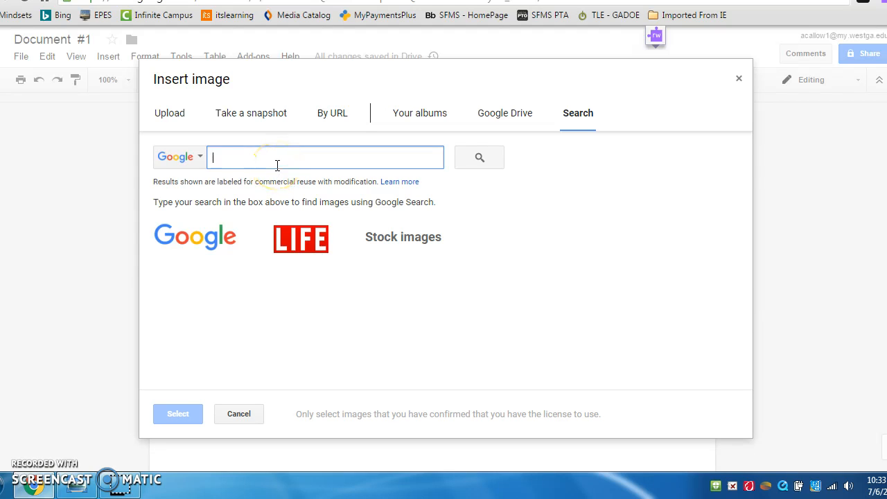
text(dog)
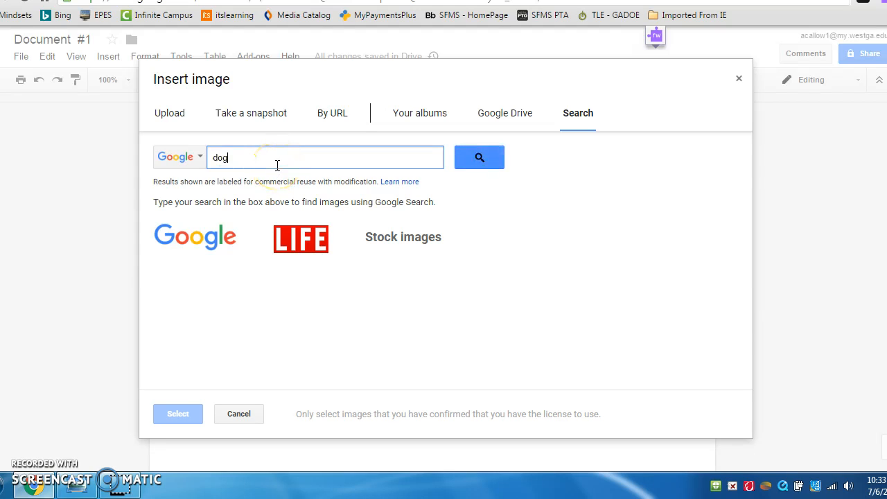
click(490, 160)
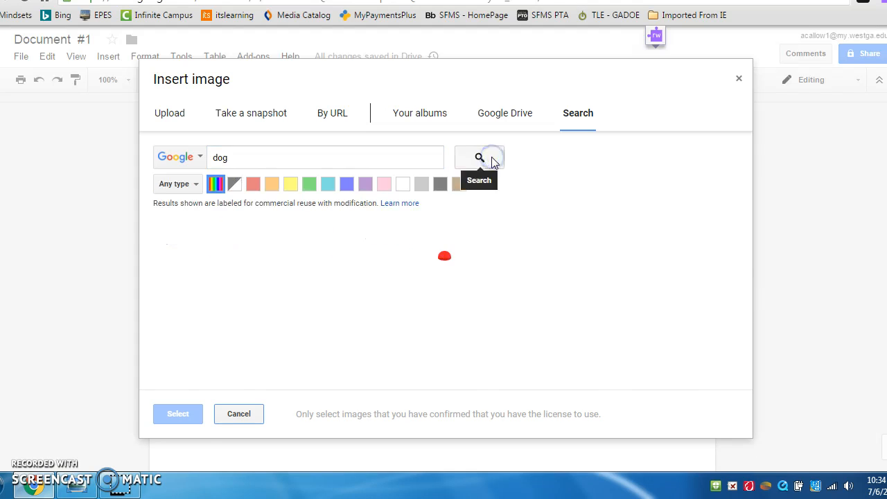
Step: Insert the first search result, the golden Labrador photo with a green background, into the document
scroll(418, 249, down, 1)
scroll(418, 250, down, 2)
scroll(418, 250, up, 3)
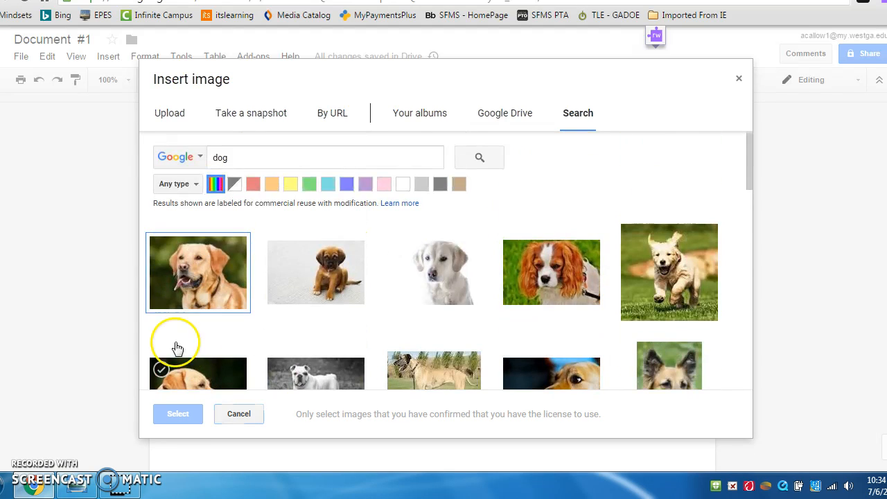
click(226, 277)
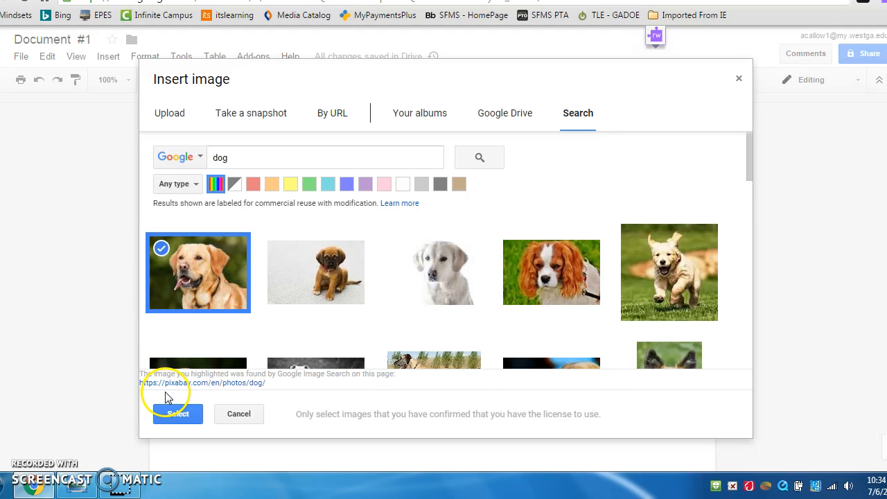
click(175, 419)
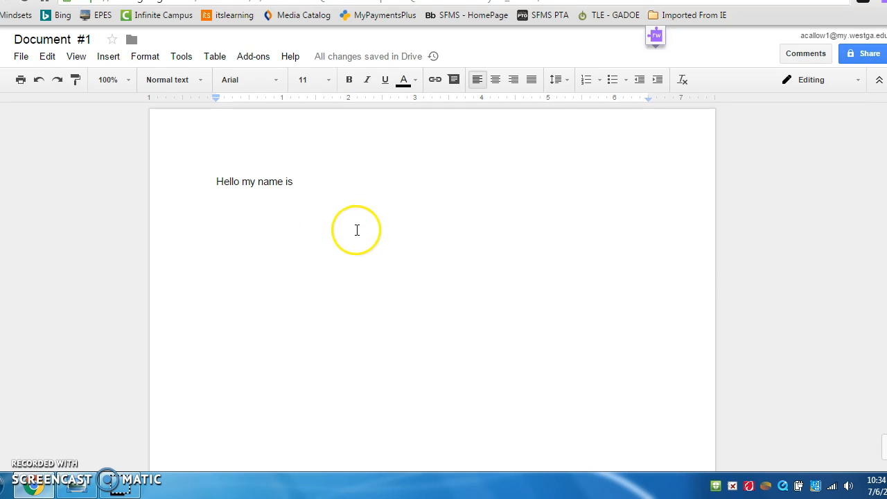
Step: Shrink the inserted dog photo to about 3.4 inches wide and roughly half its original height
scroll(368, 275, down, 2)
scroll(371, 277, up, 1)
scroll(369, 281, up, 3)
scroll(368, 280, down, 1)
click(367, 270)
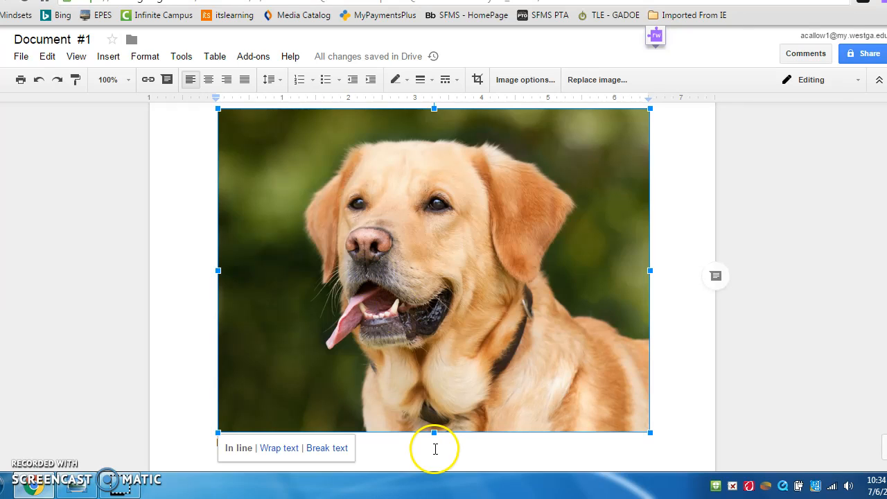
drag(433, 433, 408, 307)
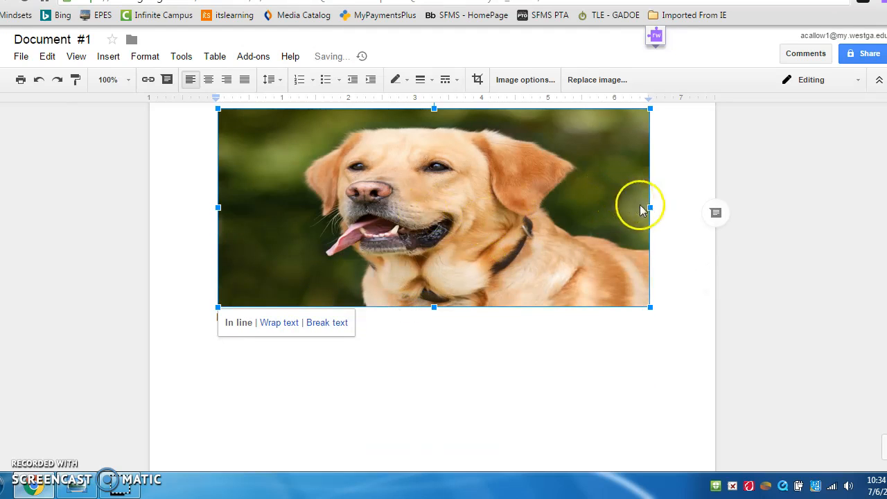
drag(647, 205, 522, 193)
drag(371, 306, 368, 290)
drag(518, 200, 461, 201)
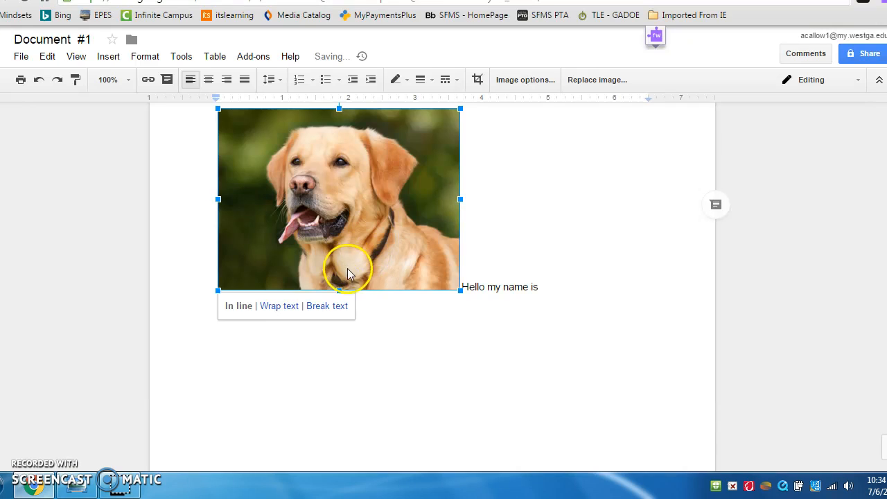
drag(339, 290, 339, 283)
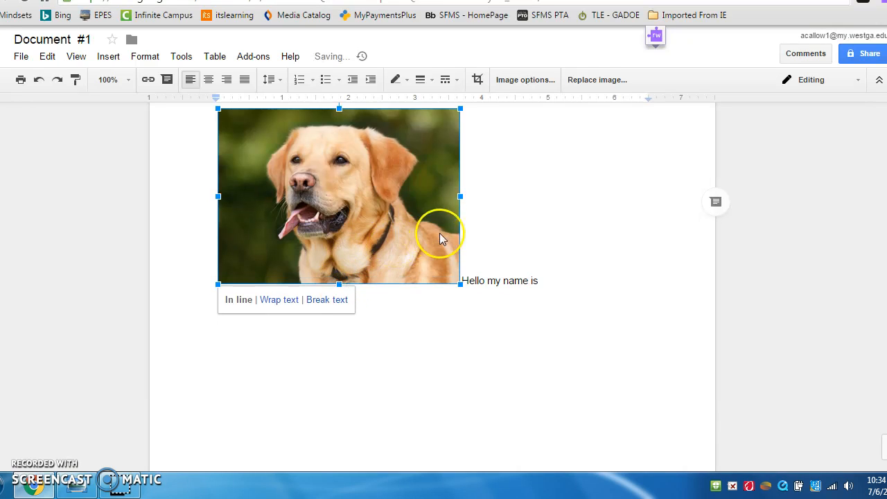
drag(460, 194, 442, 193)
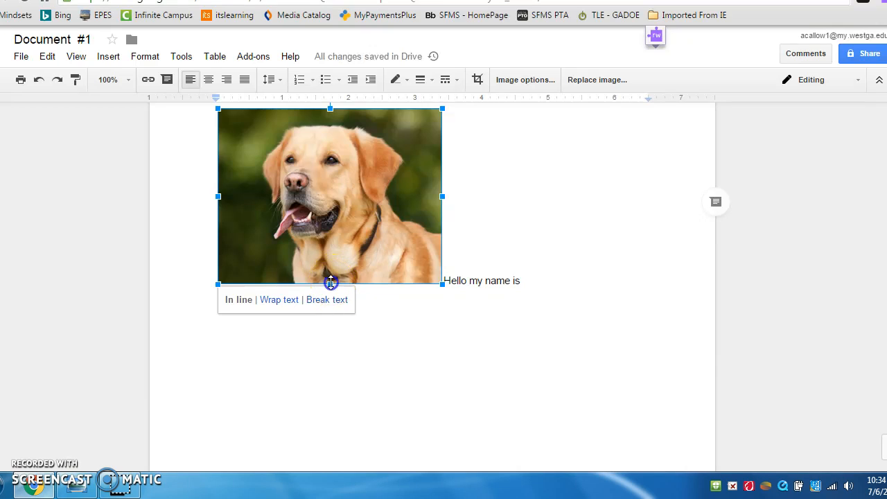
drag(331, 282, 330, 273)
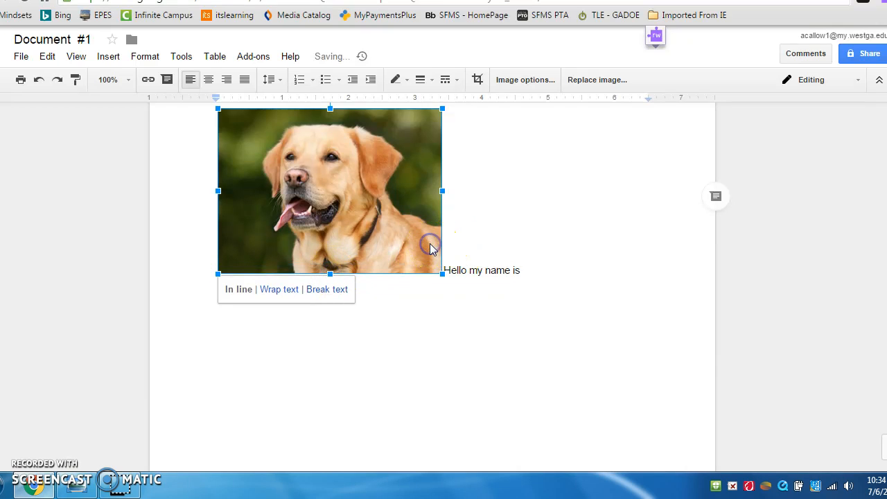
Step: Delete the dog photo from the document
key(Delete)
scroll(367, 295, up, 1)
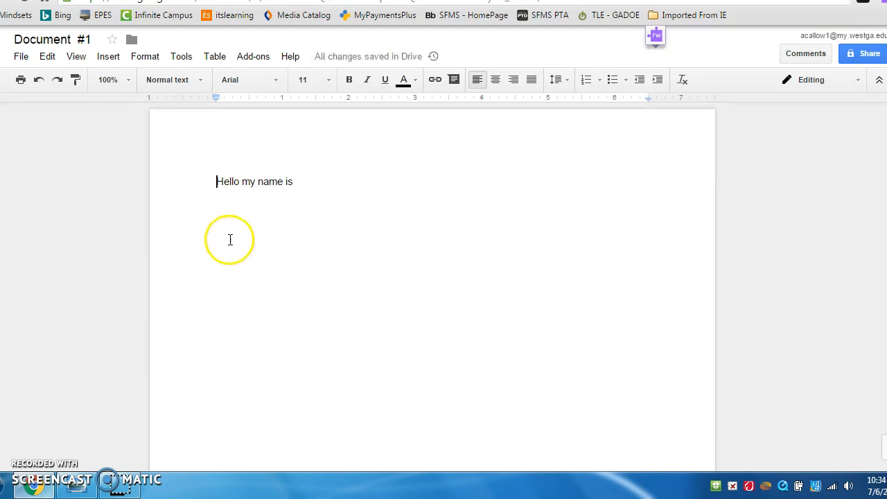
Step: Insert a pie chart before the "Hello my name is" text
click(111, 58)
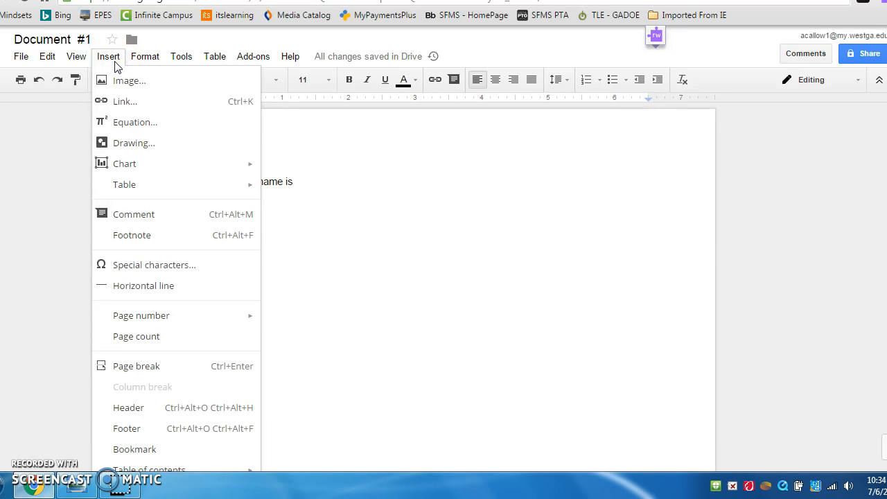
mouse_move(133, 173)
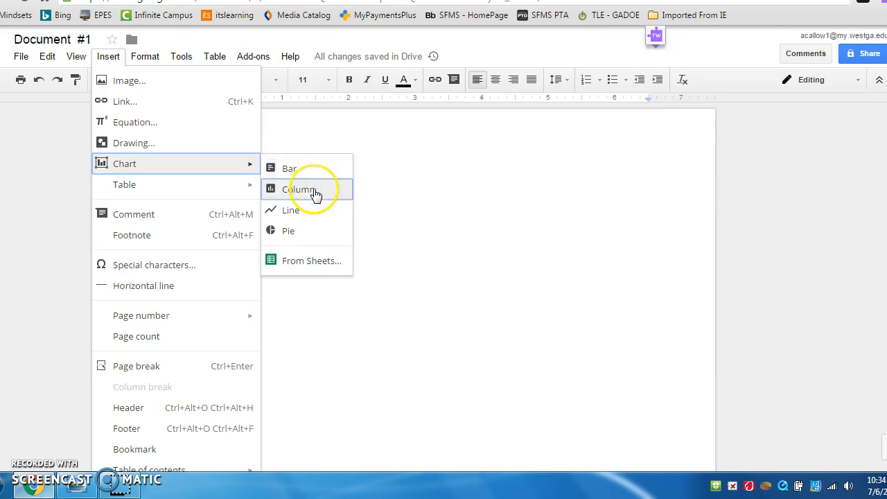
click(305, 232)
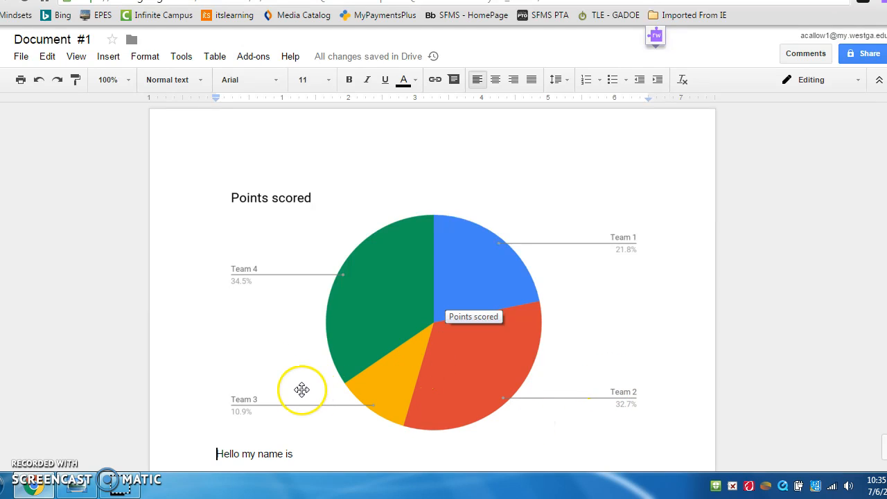
Step: Select the inserted pie chart and open its linked data in Google Sheets
click(400, 282)
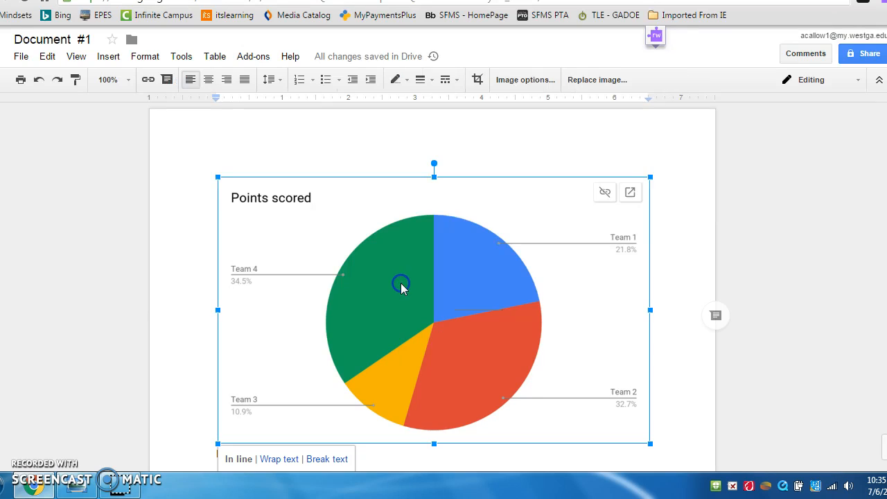
double_click(400, 283)
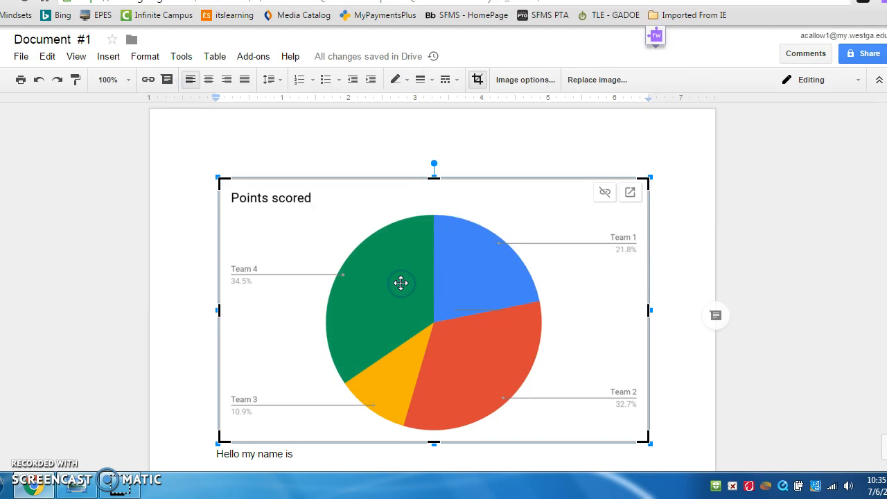
right_click(401, 283)
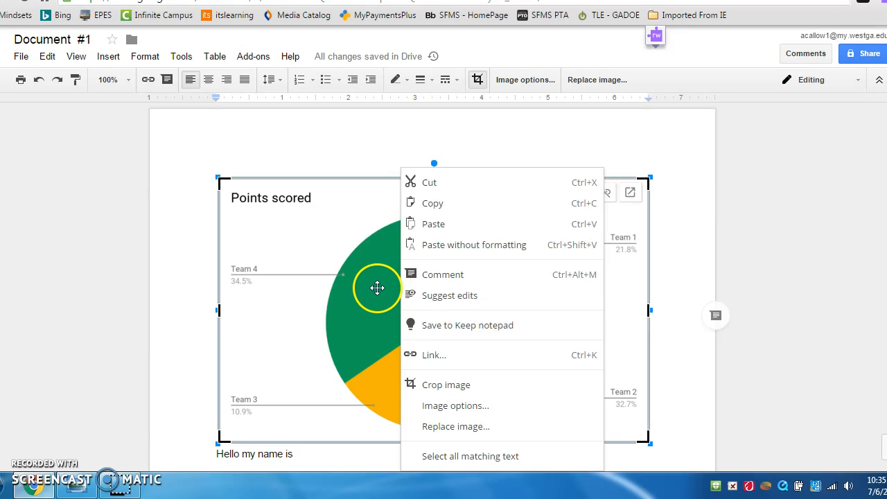
right_click(377, 286)
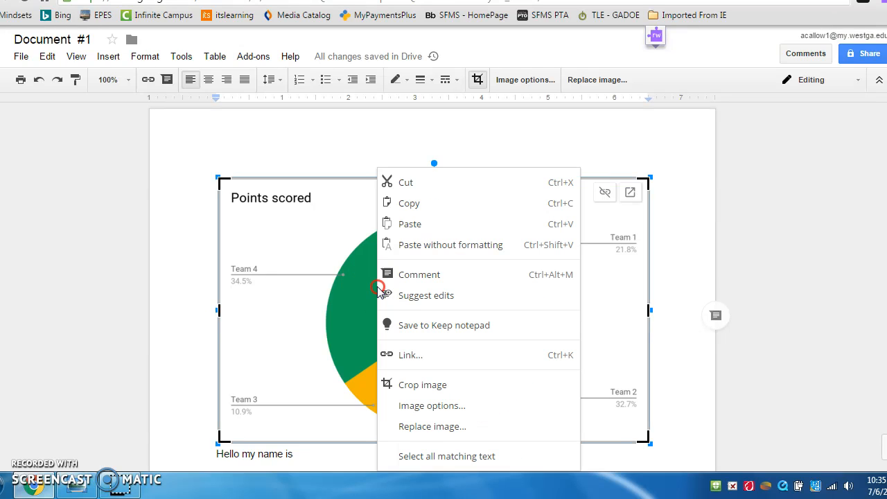
click(363, 286)
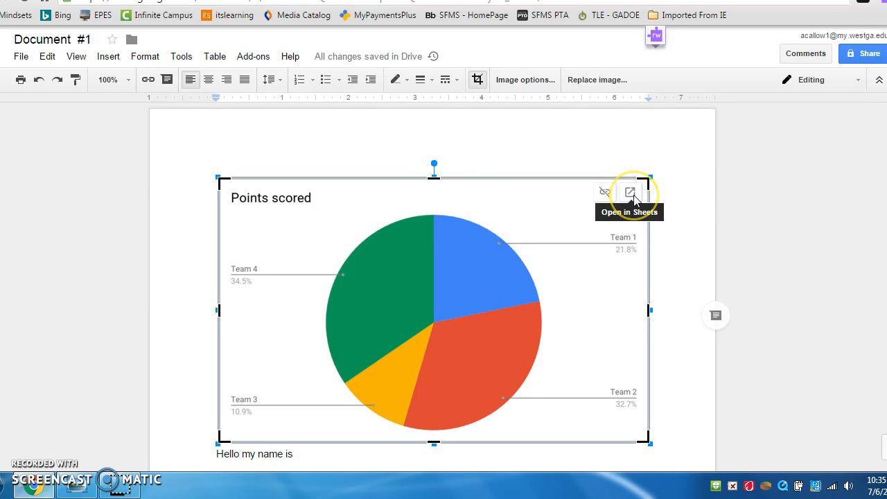
click(631, 194)
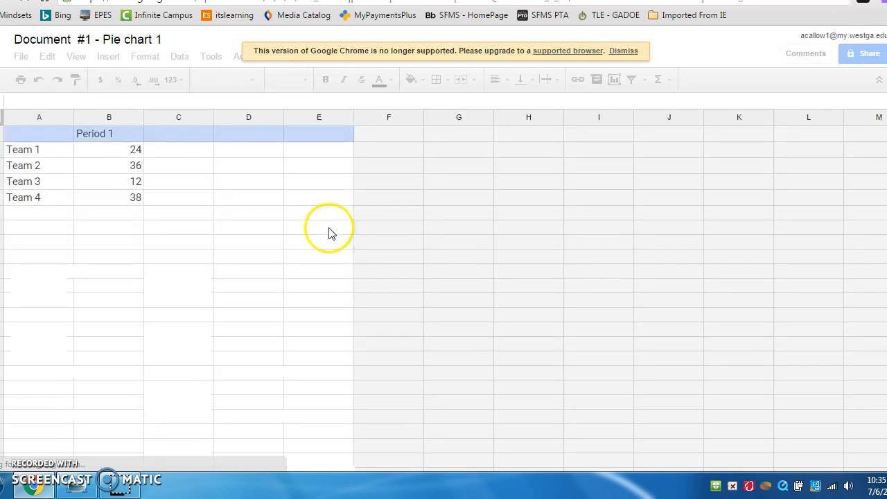
Step: Set the Period 1 values of Team 1, Team 2, Team 3 and Team 4 to 20 each
click(133, 154)
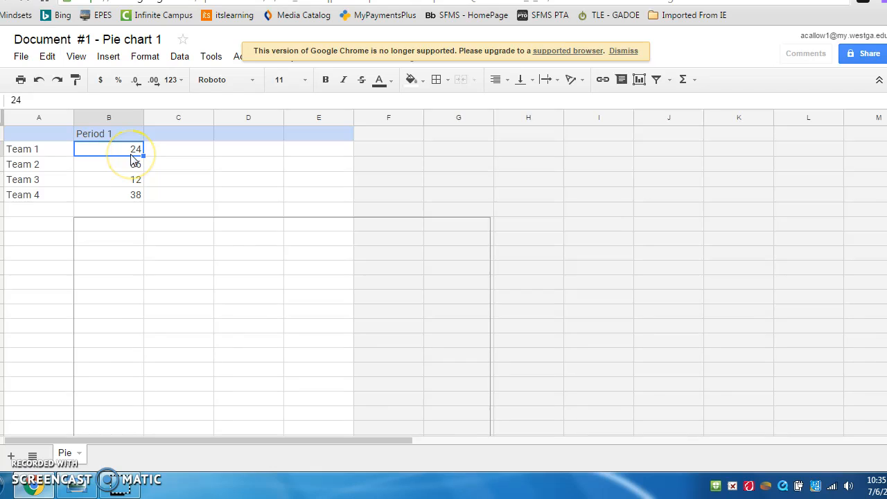
text(2)
click(133, 163)
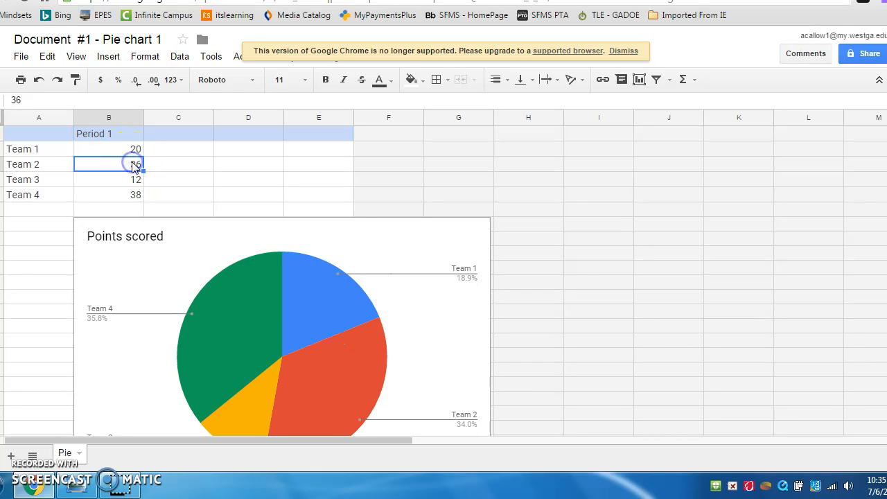
text(20)
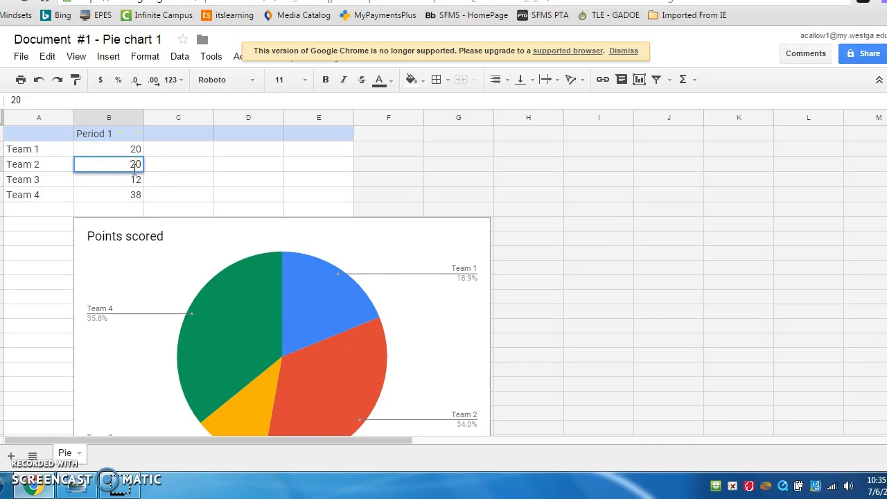
click(134, 179)
text(2)
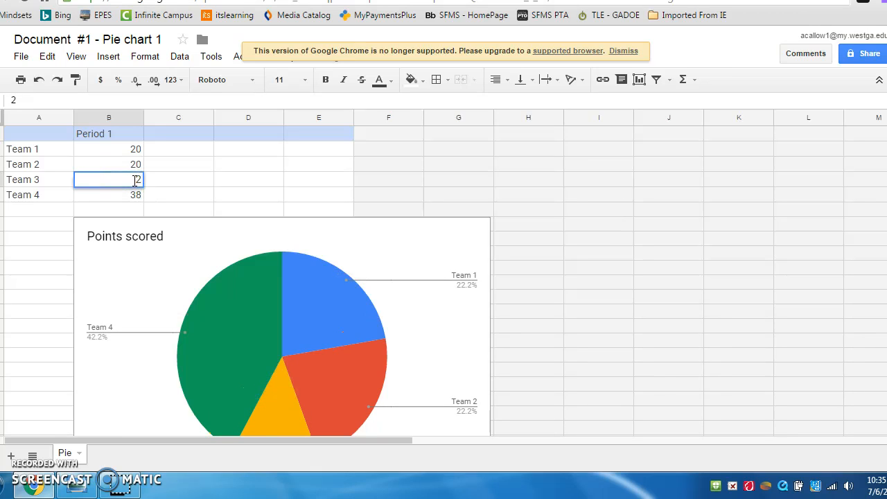
click(138, 195)
text(2)
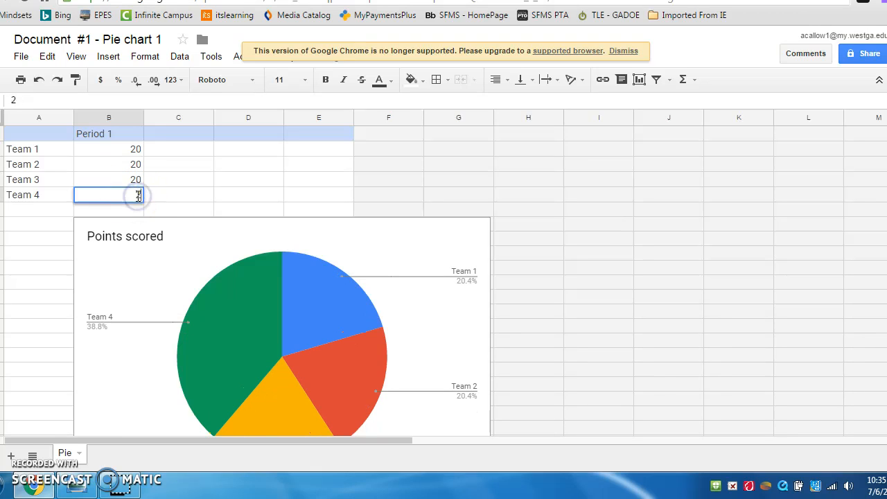
click(235, 197)
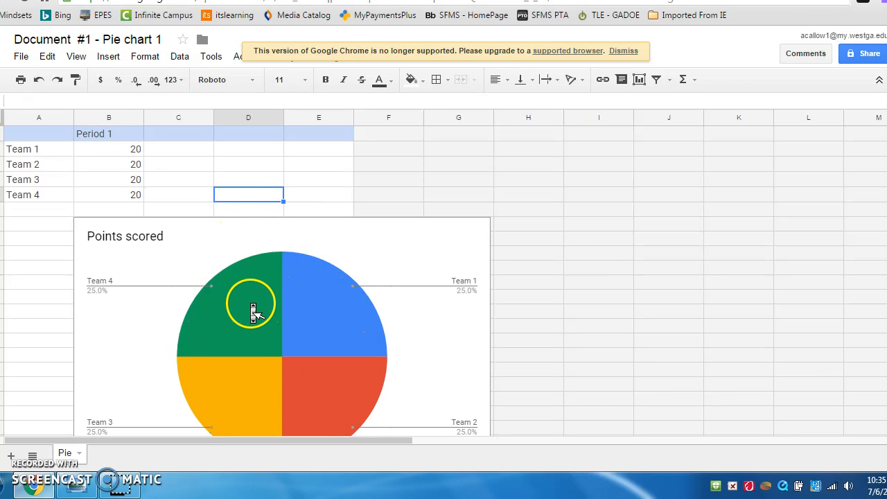
Step: Save the Points scored pie chart to the Desktop as the image chart.png
scroll(253, 313, down, 1)
scroll(346, 320, down, 3)
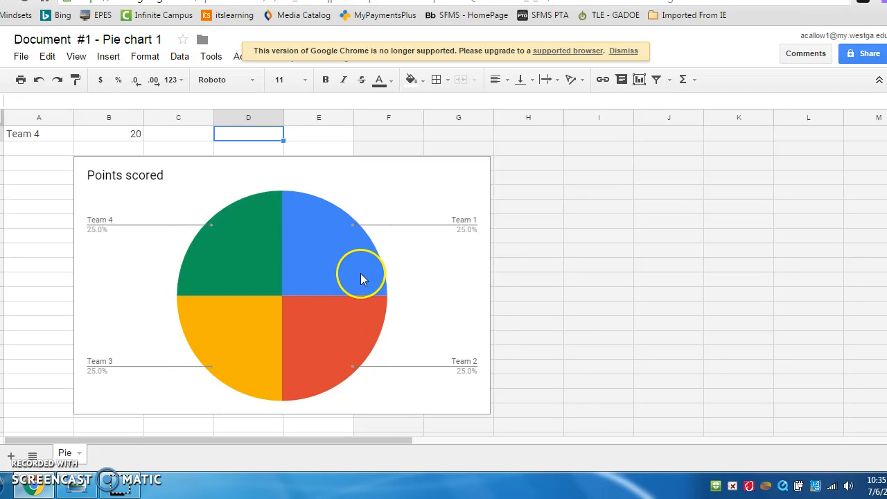
click(395, 221)
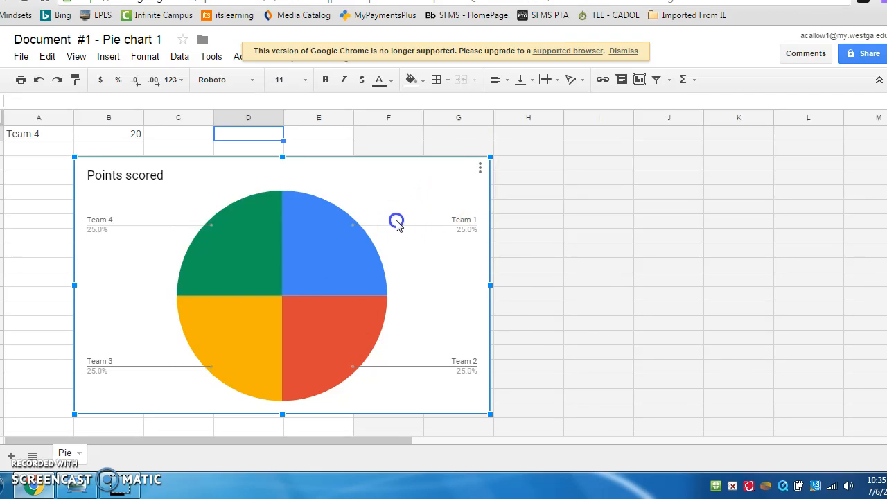
click(480, 167)
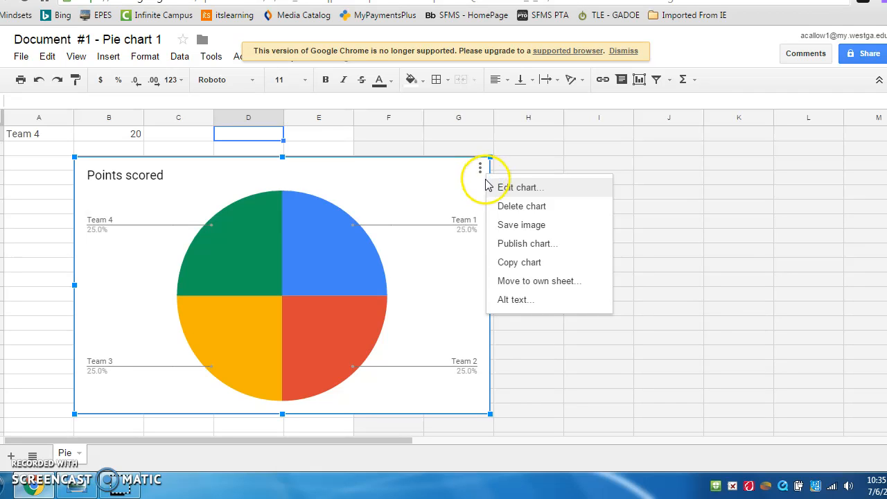
click(506, 225)
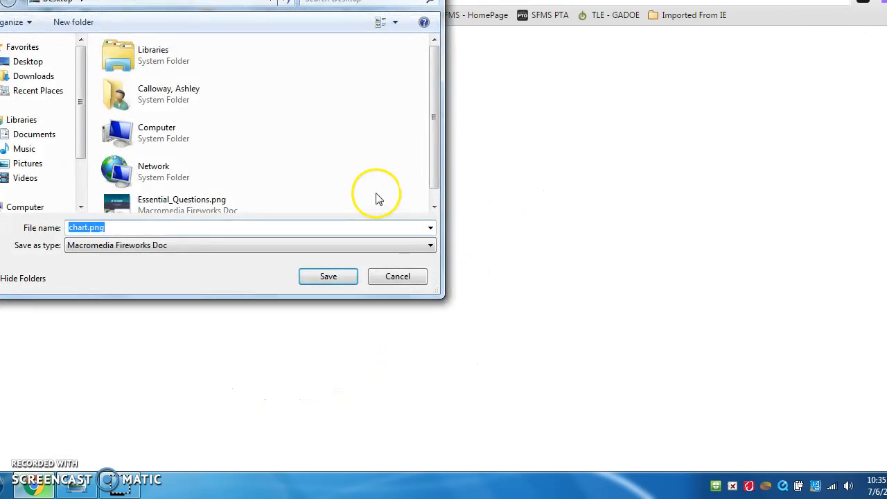
click(334, 275)
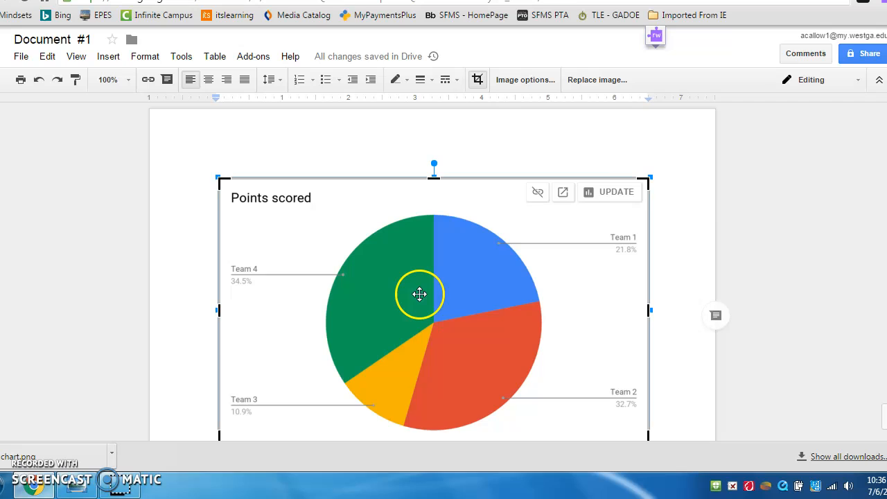
Step: Return to Document #1, update its pie chart from the linked sheet data, and delete the chart from the document
click(628, 194)
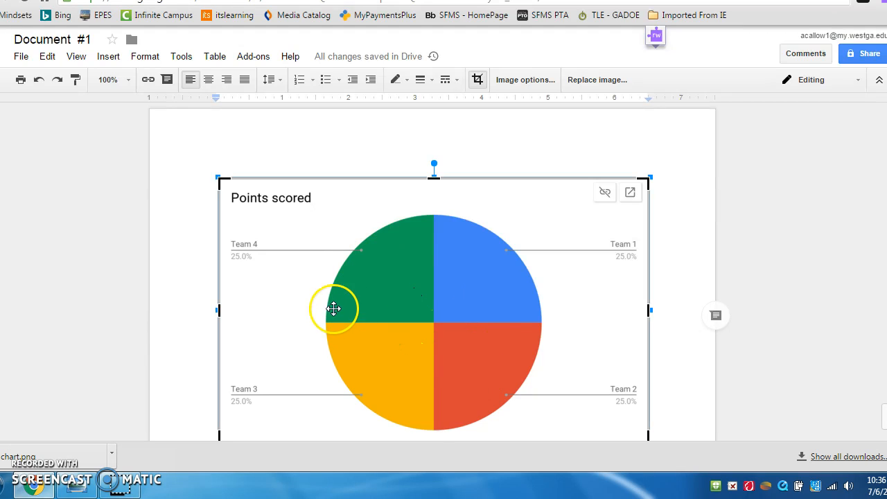
scroll(714, 216, down, 1)
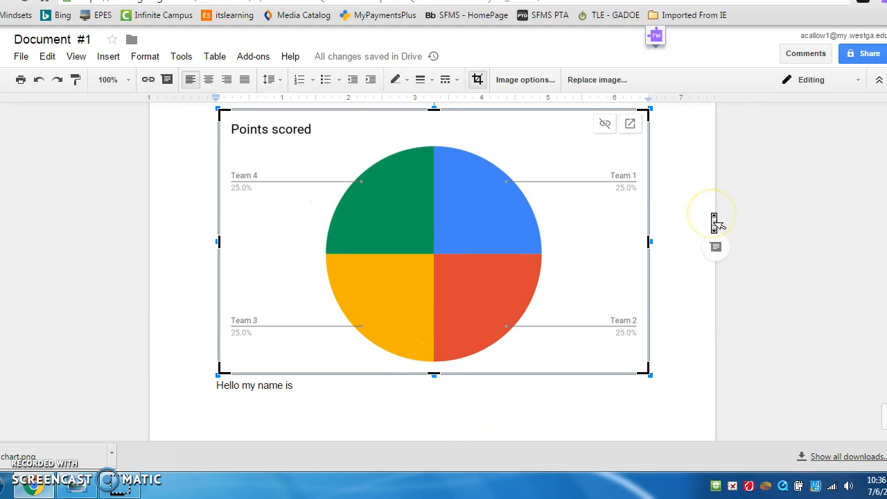
scroll(717, 217, up, 1)
click(557, 289)
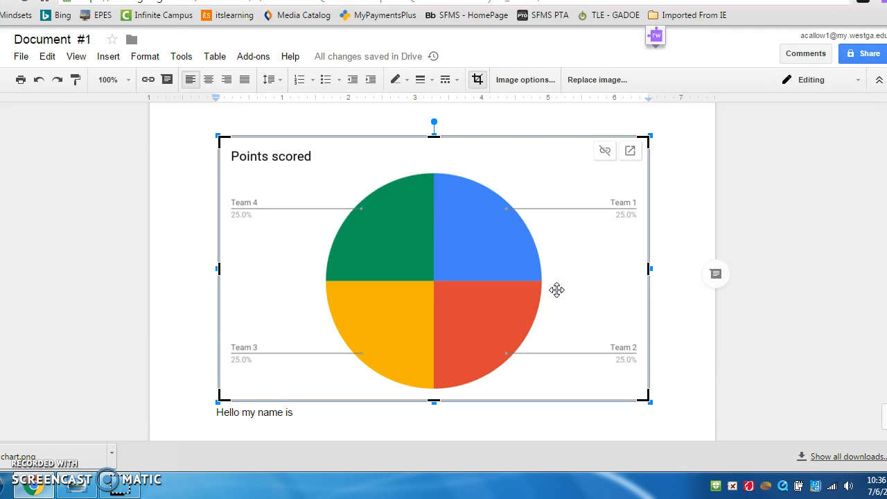
key(Delete)
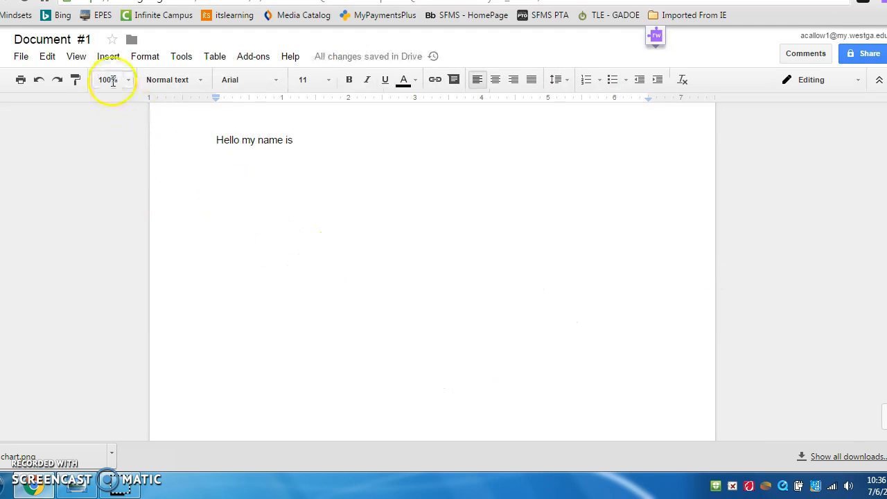
Step: Insert a table with three columns and three rows above the "Hello my name is" text
click(108, 57)
mouse_move(122, 199)
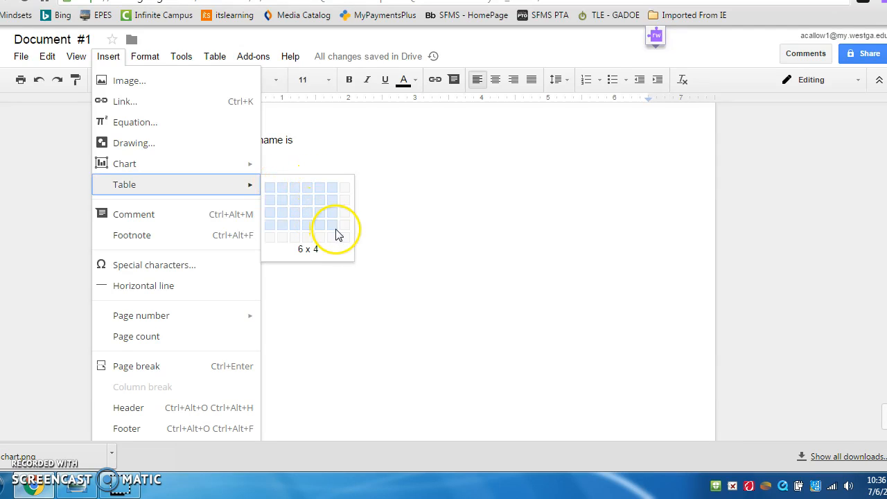
click(299, 213)
Step: Fill the table's first row with "hklkjkj", "dogs" and "cats"
click(293, 162)
text(hklkjkj)
click(451, 165)
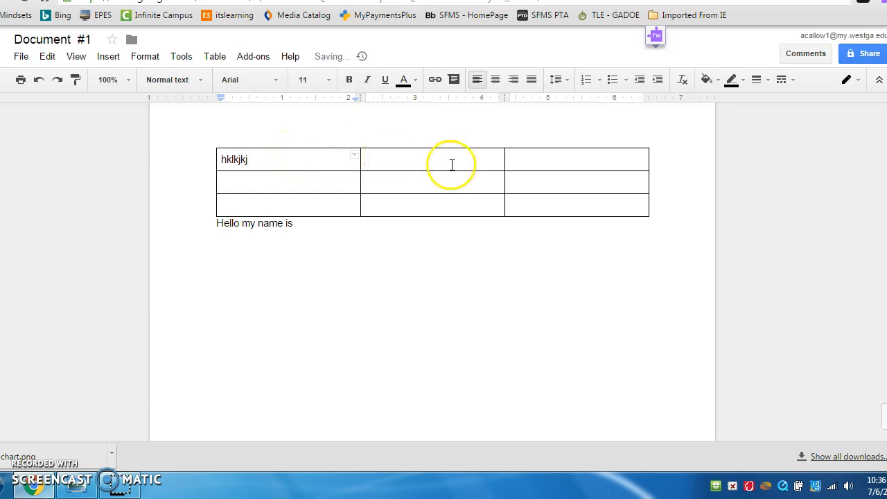
text(d)
click(425, 148)
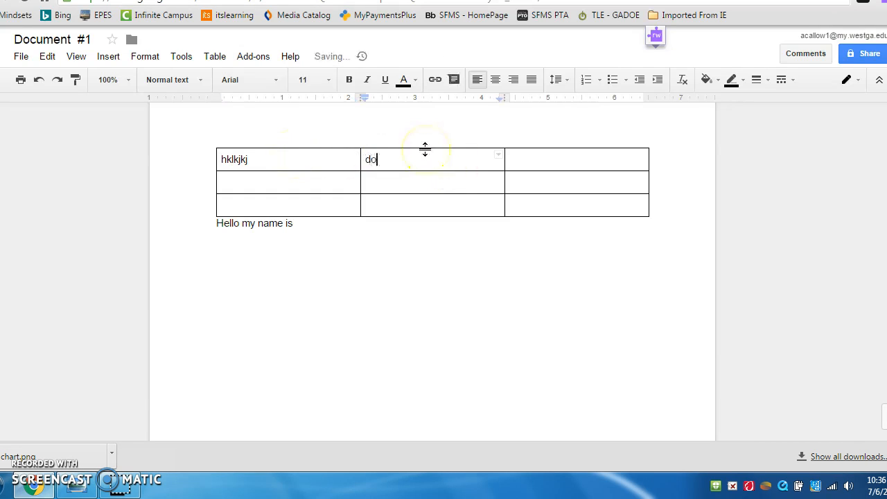
click(575, 163)
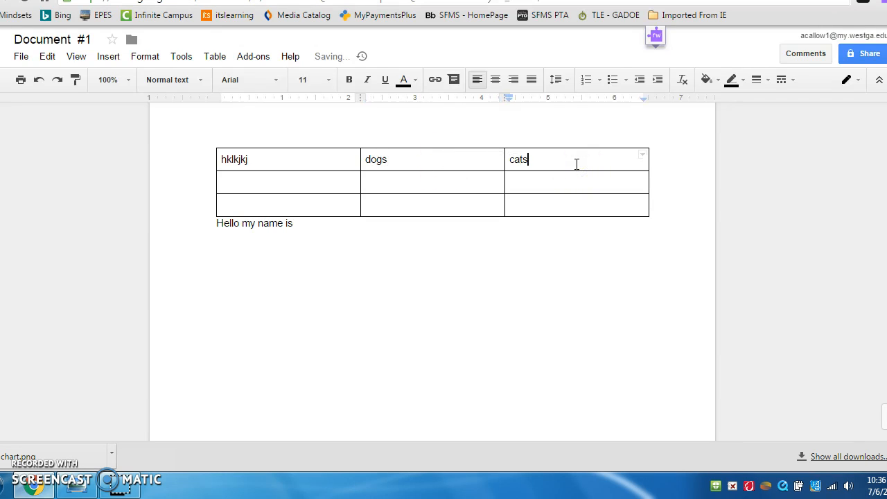
click(348, 180)
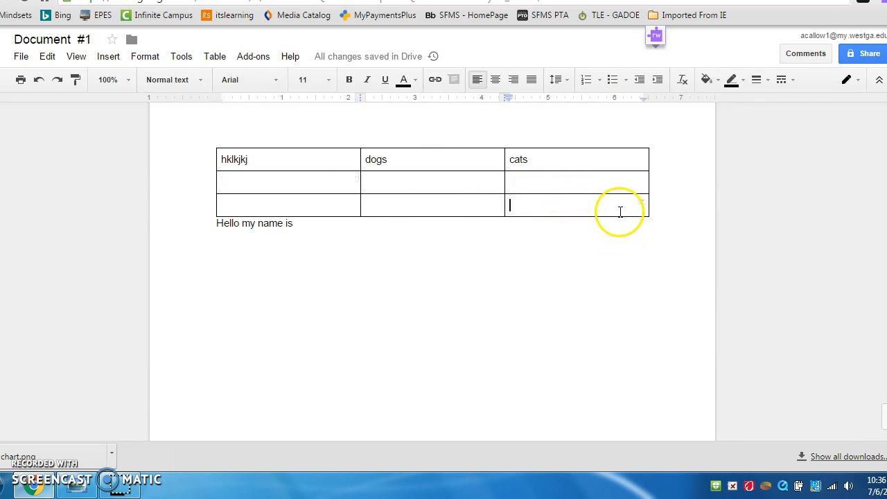
Step: Delete the whole table from the document and place the cursor after the "Hello my name is" text
drag(620, 211, 352, 132)
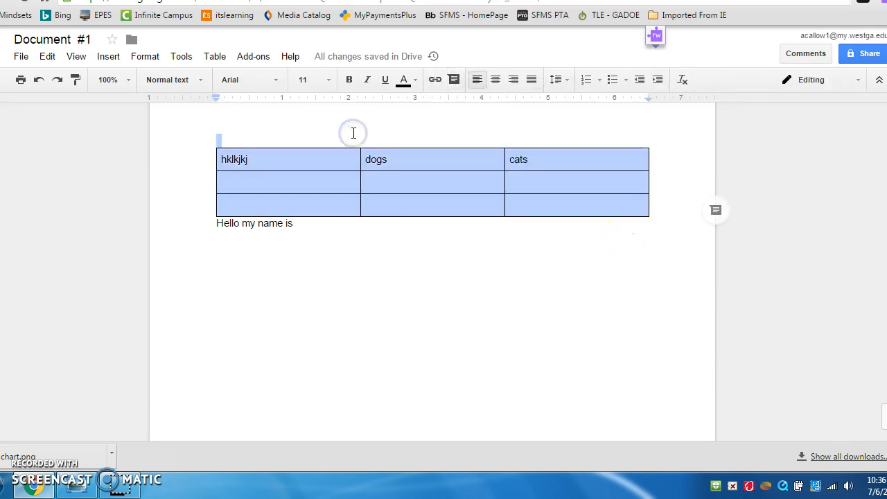
key(BackSpace)
click(350, 185)
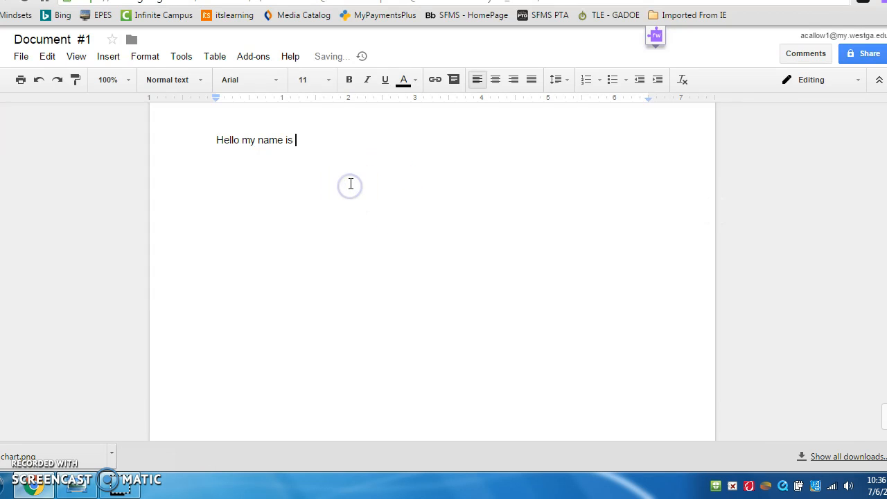